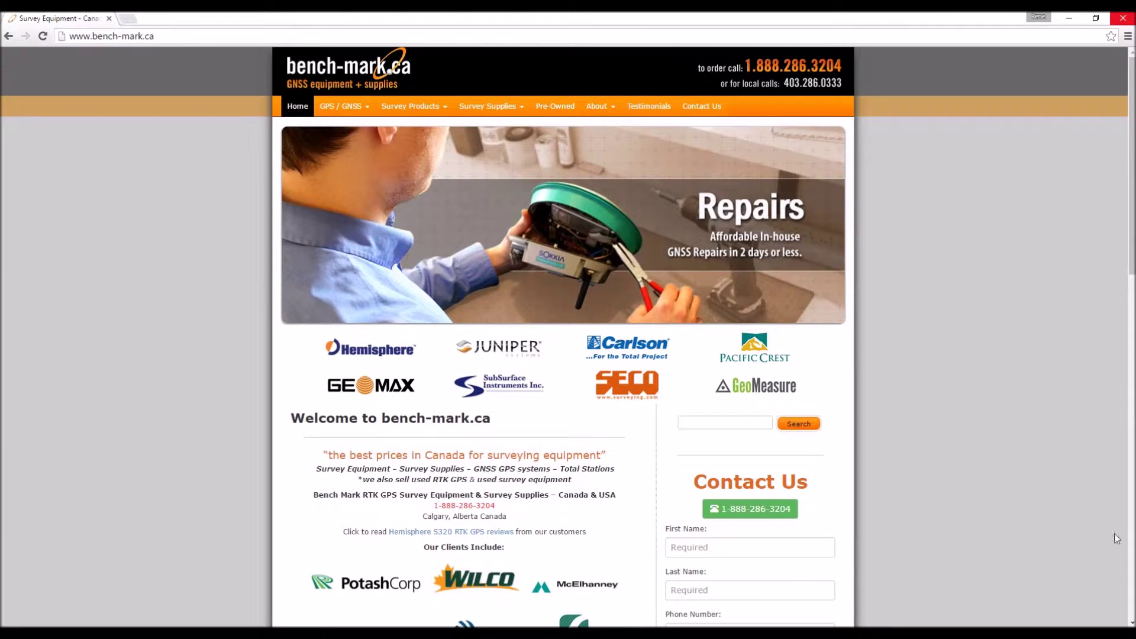
pyautogui.click(1018, 634)
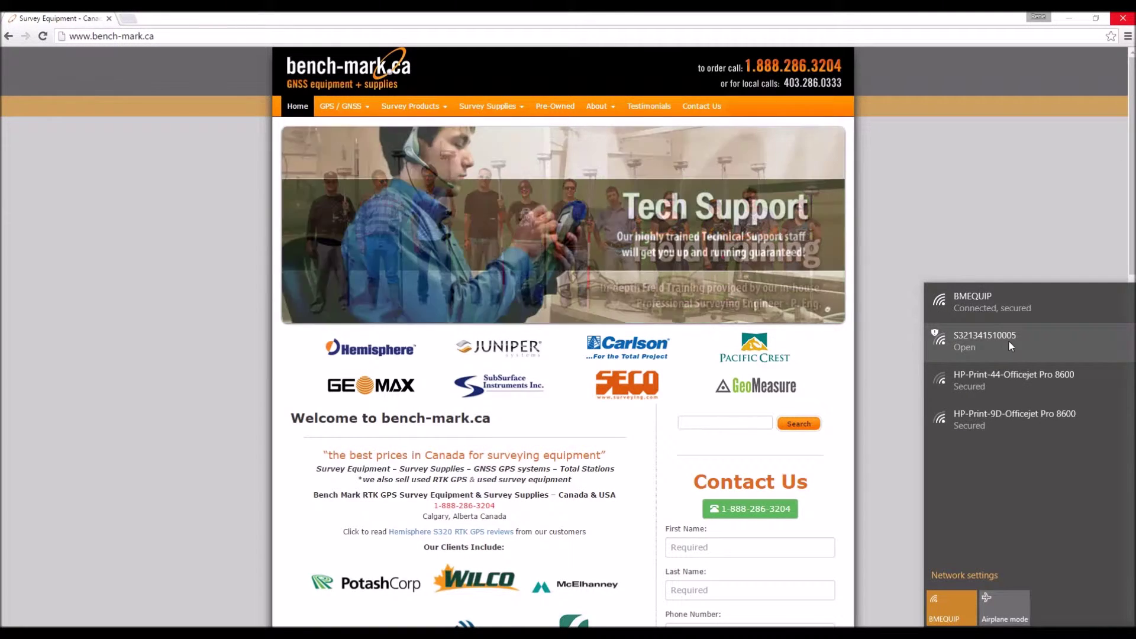
pyautogui.click(1013, 342)
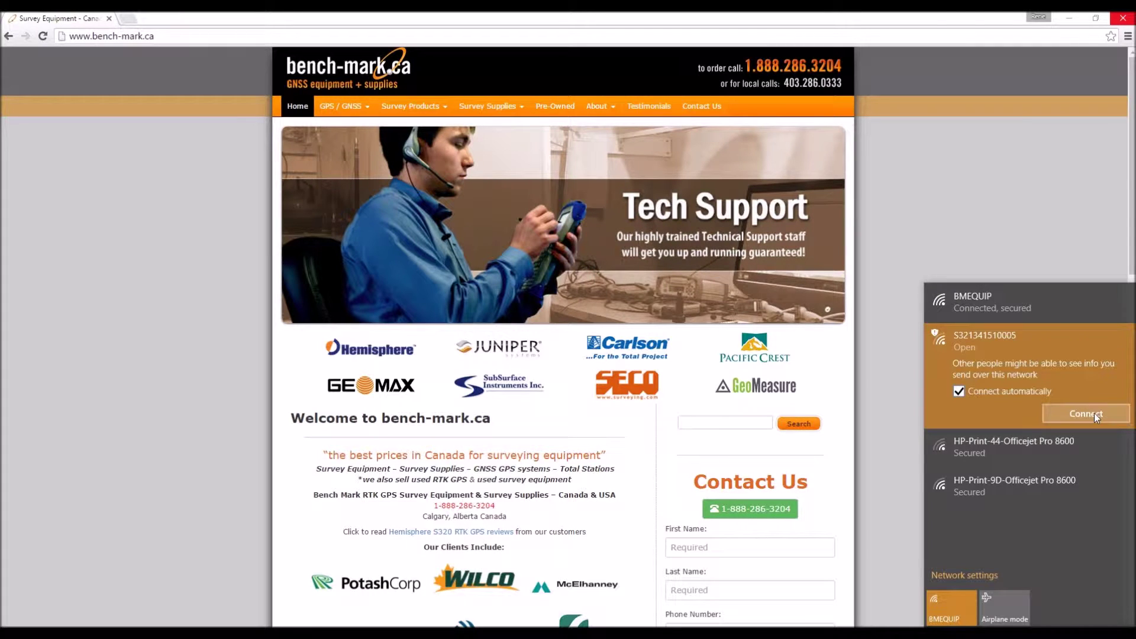
pyautogui.click(1017, 393)
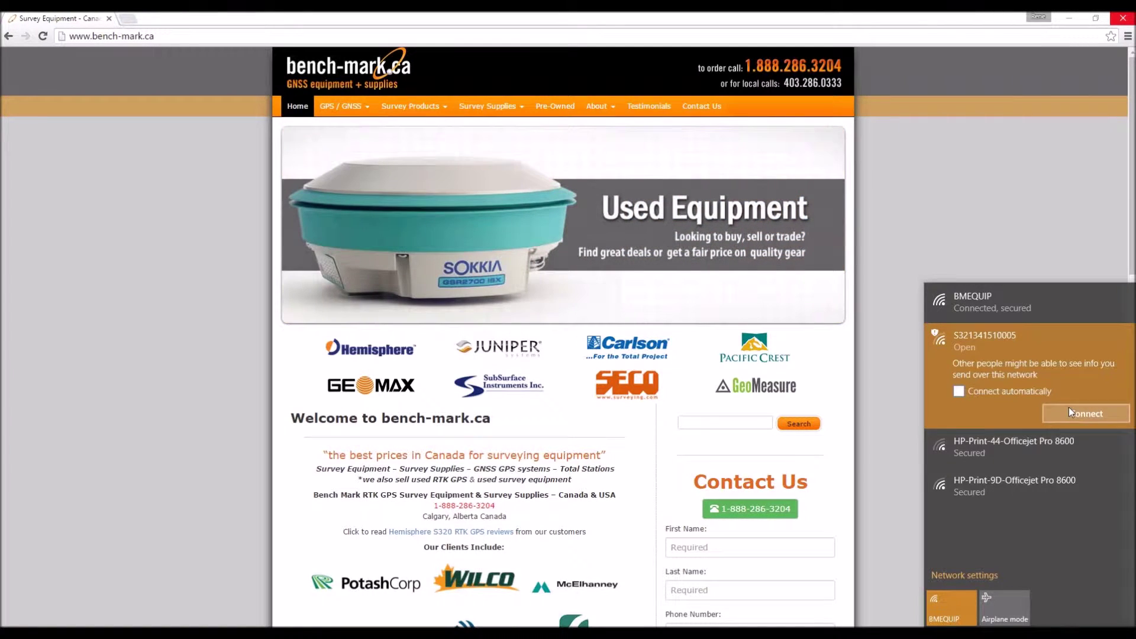
pyautogui.click(1068, 411)
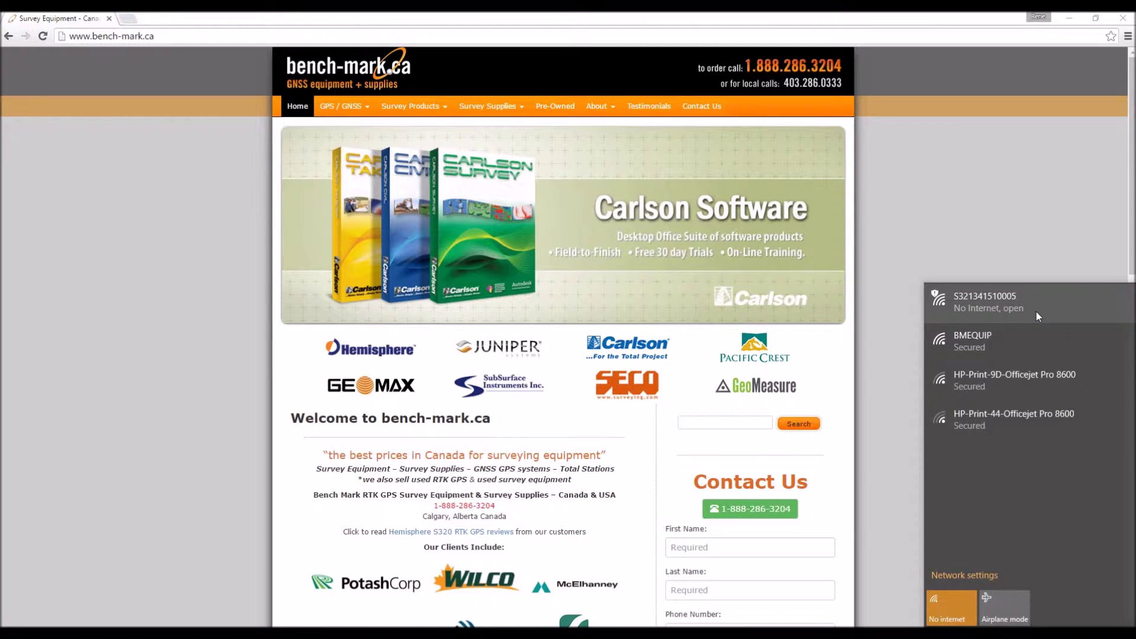
pyautogui.click(164, 37)
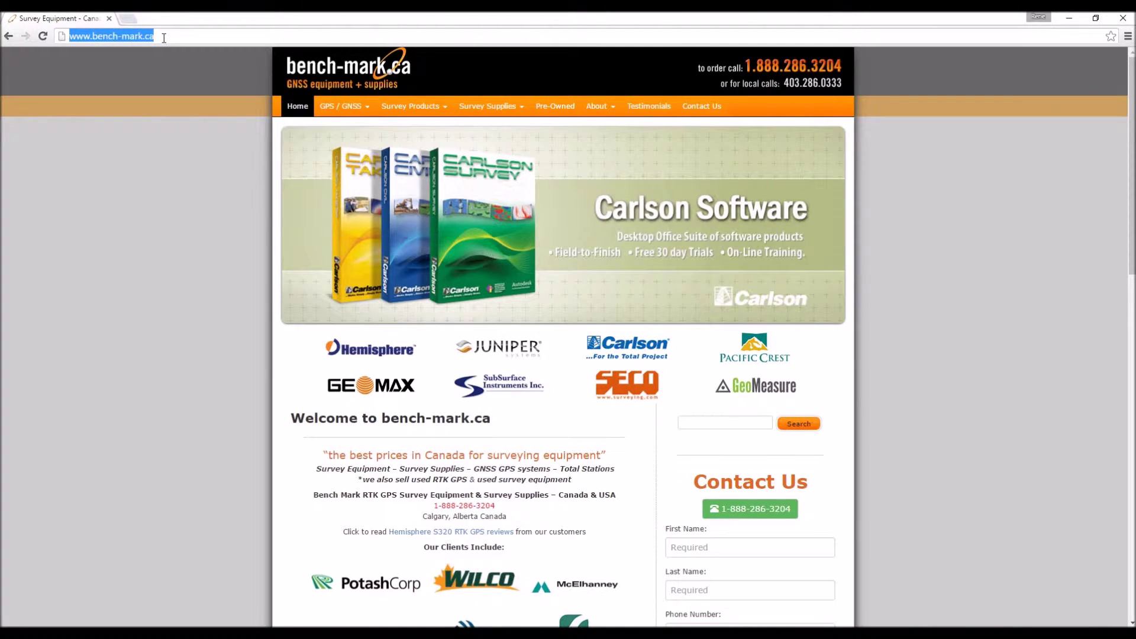
# - Load the receiver address 192.168.10.1 in Chrome and submit the login credentials
pyautogui.write('192')
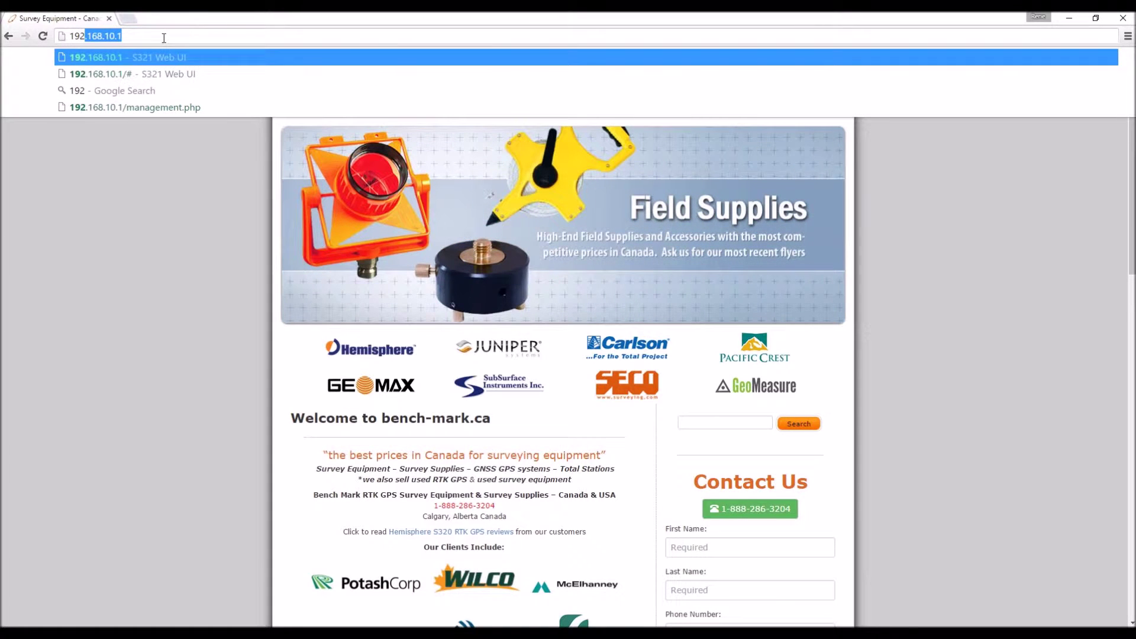
pyautogui.write('.')
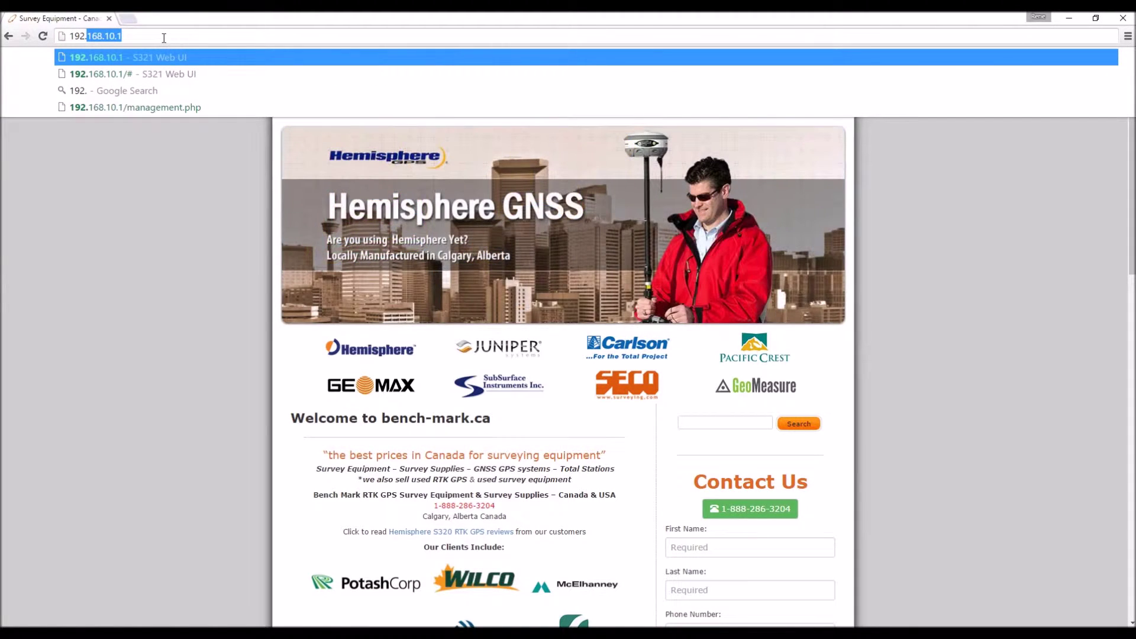
pyautogui.write('168.10.1')
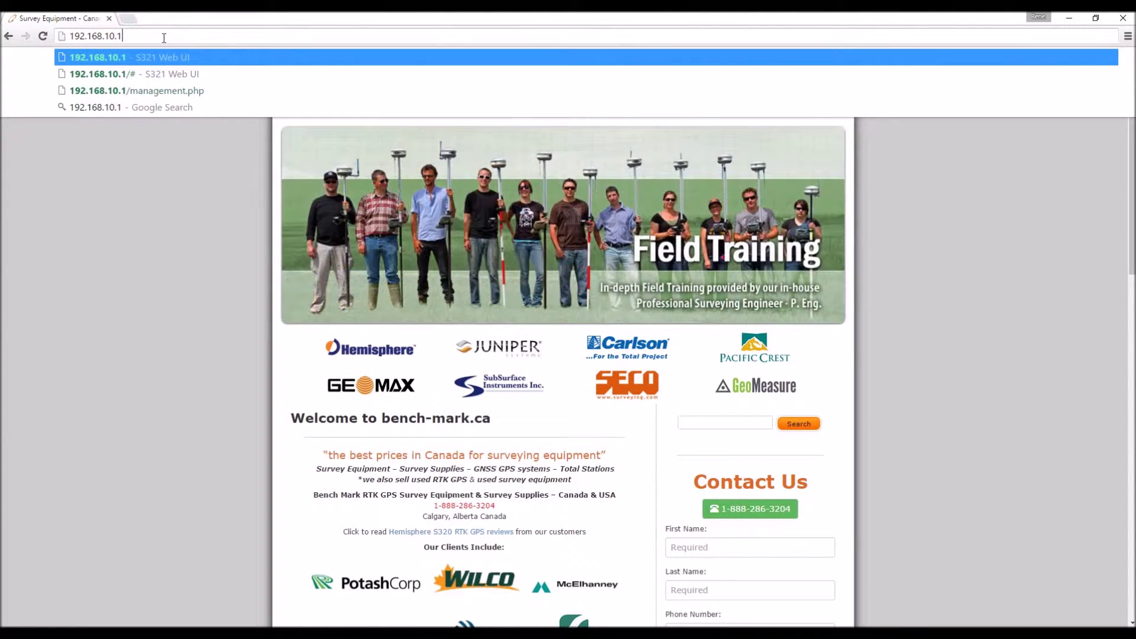
pyautogui.press('Return')
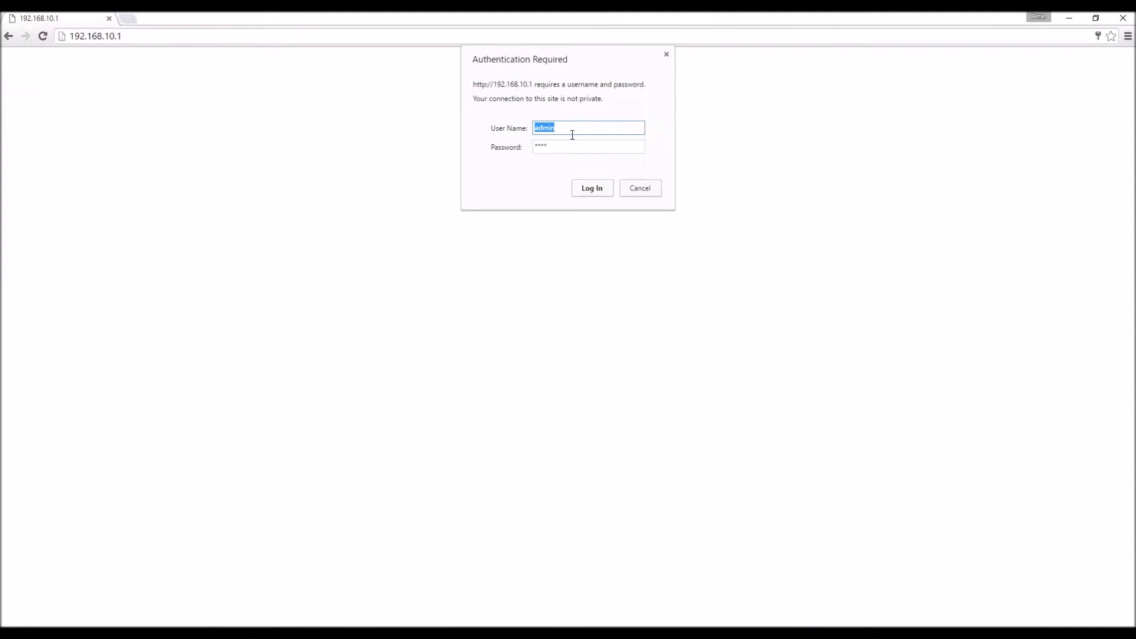
pyautogui.click(592, 188)
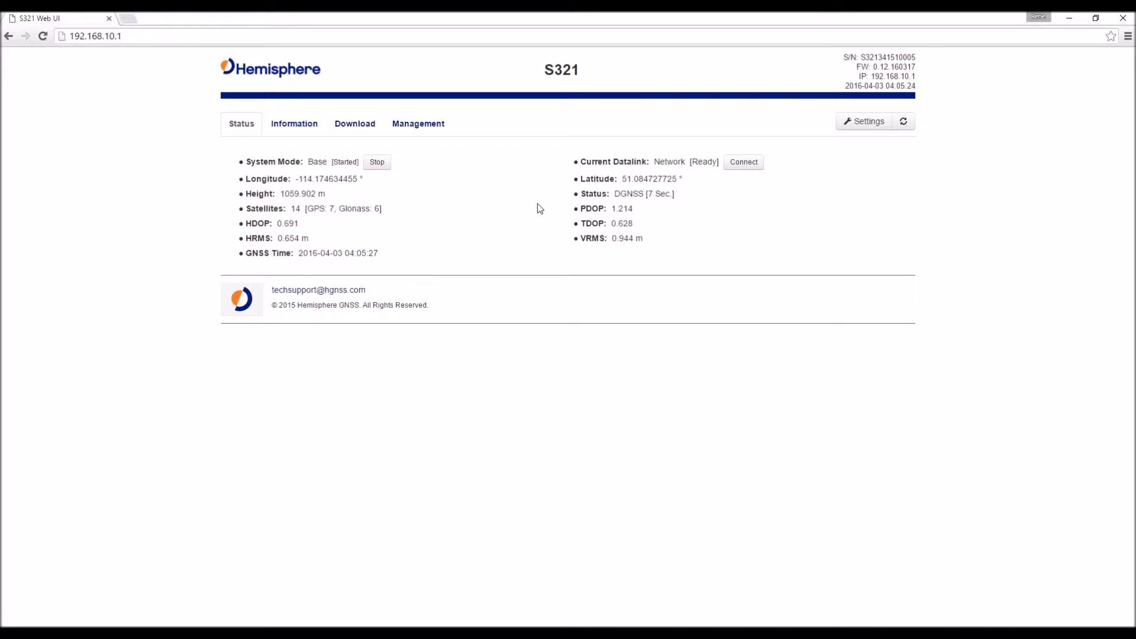
# - Show the Information page and review the device details, including the Data Memory value
pyautogui.click(295, 126)
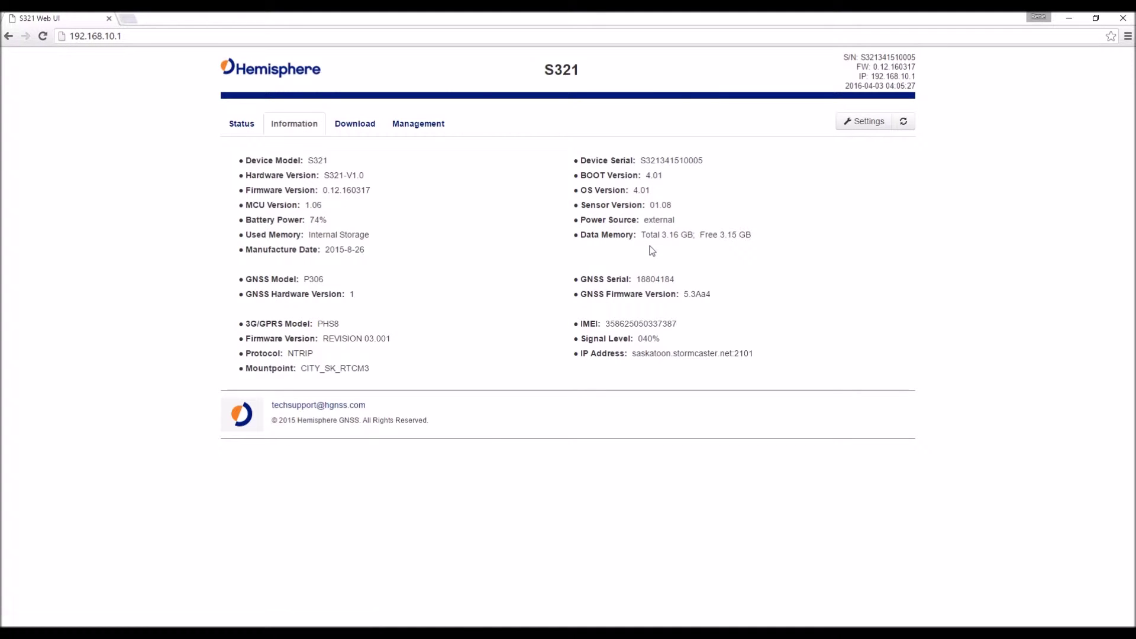
pyautogui.moveTo(645, 235); pyautogui.dragTo(766, 233)
pyautogui.click(766, 238)
# - Show the Download page listing the logged files 00050451.dat and 00050452.dat
pyautogui.click(362, 123)
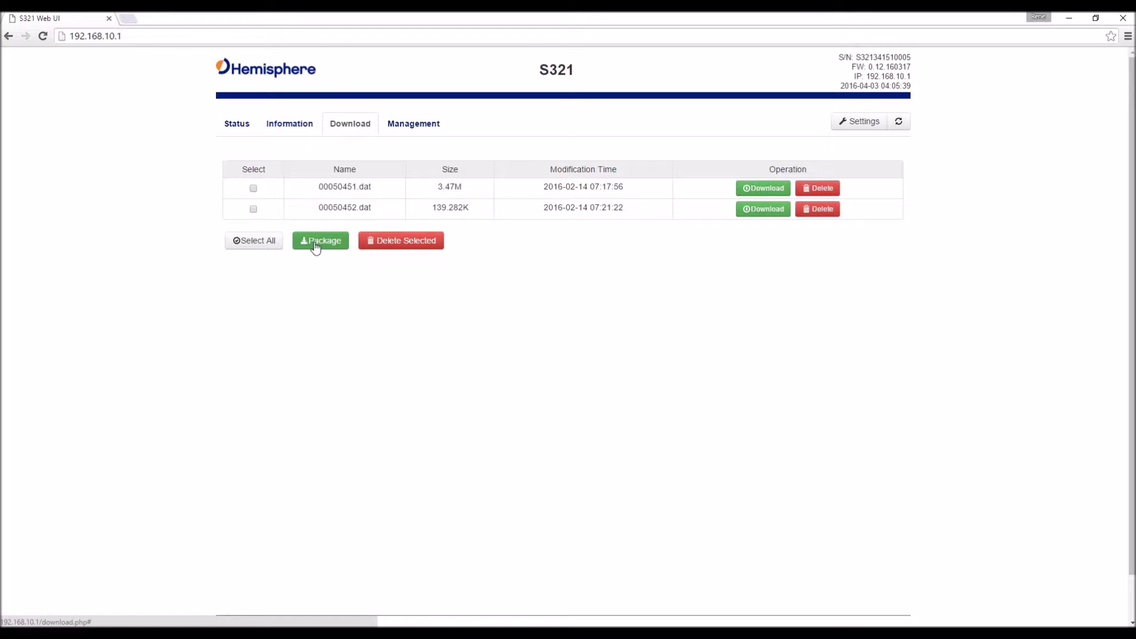
pyautogui.click(421, 131)
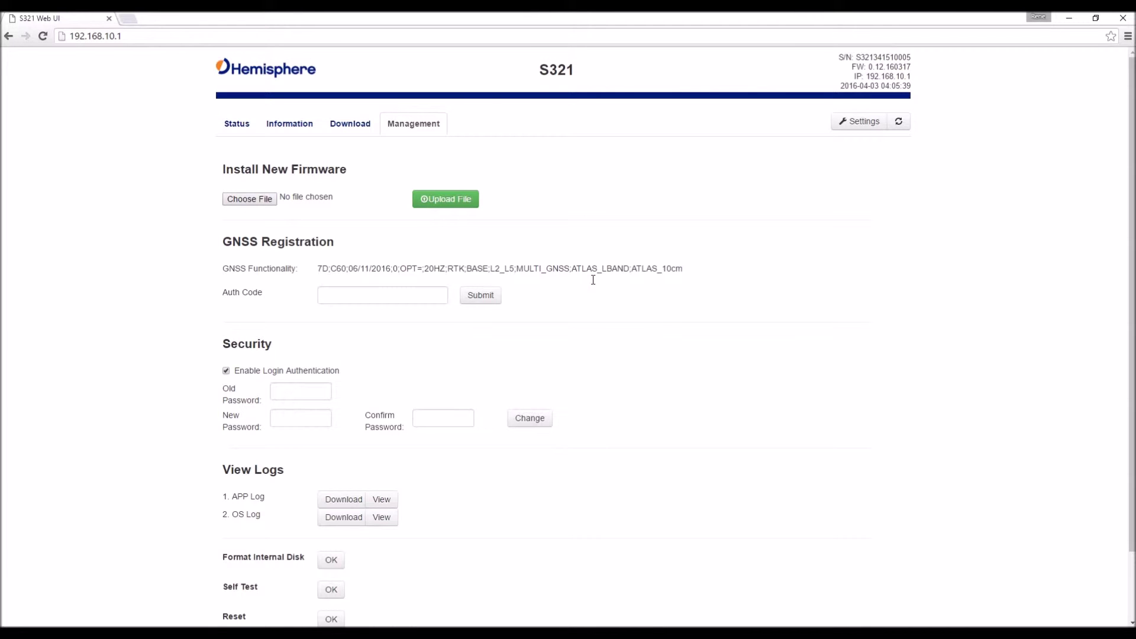
# - Scroll through the Management page's firmware, registration, security and log sections and back up
pyautogui.scroll(-3, 627, 289)
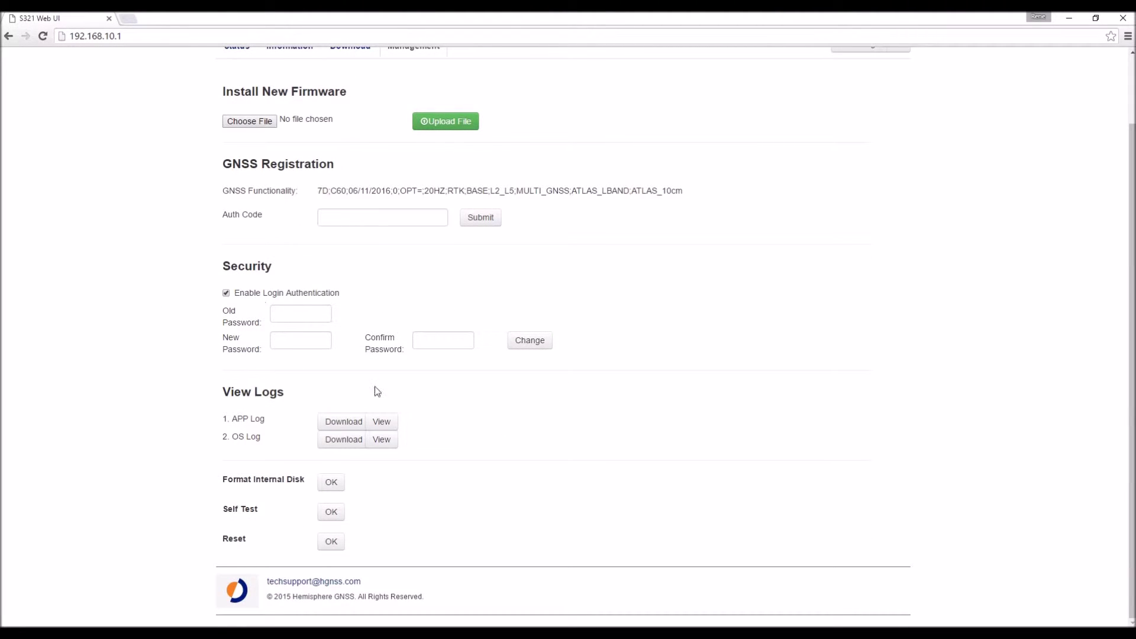
pyautogui.scroll(2, 649, 401)
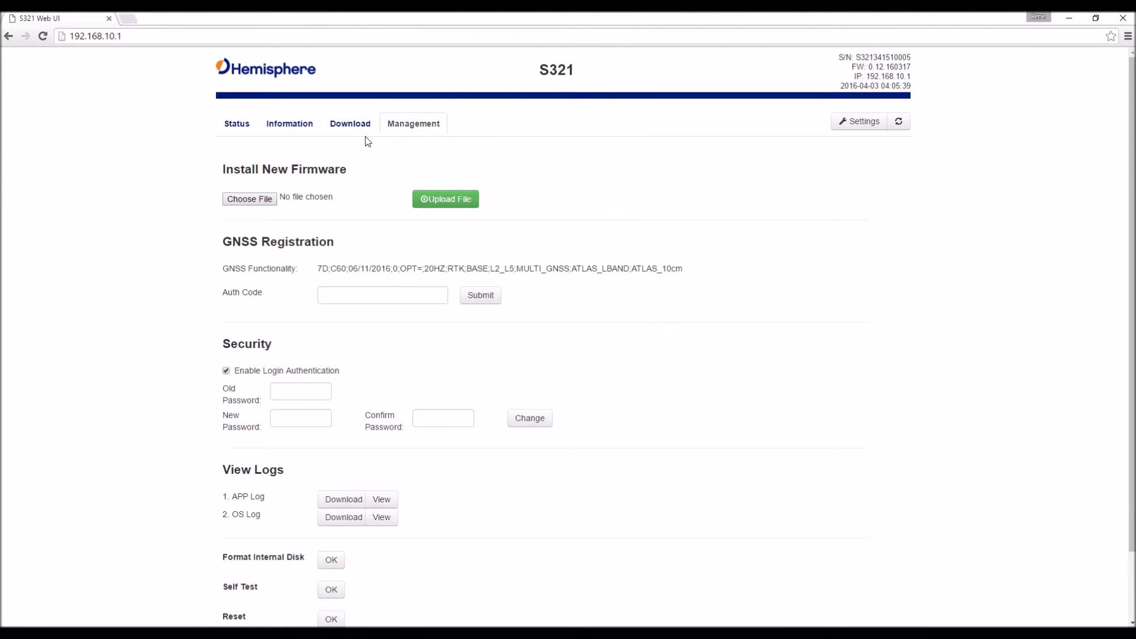
pyautogui.click(855, 123)
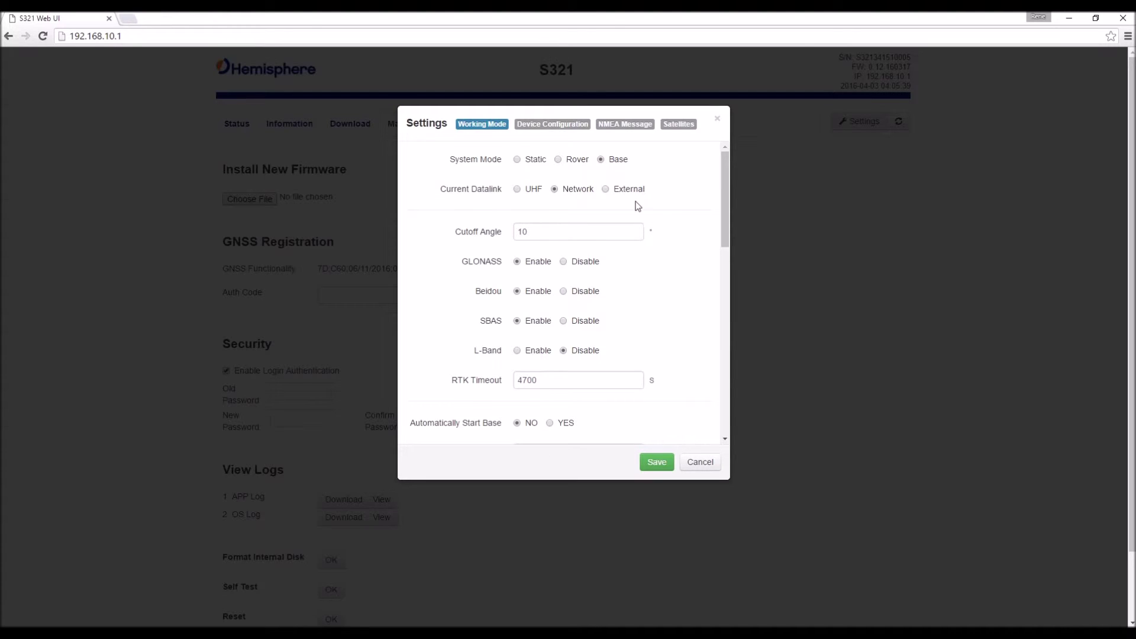
# - Scroll through the Working Mode Base settings to review the Repeat Position base coordinates
pyautogui.scroll(-1, 661, 249)
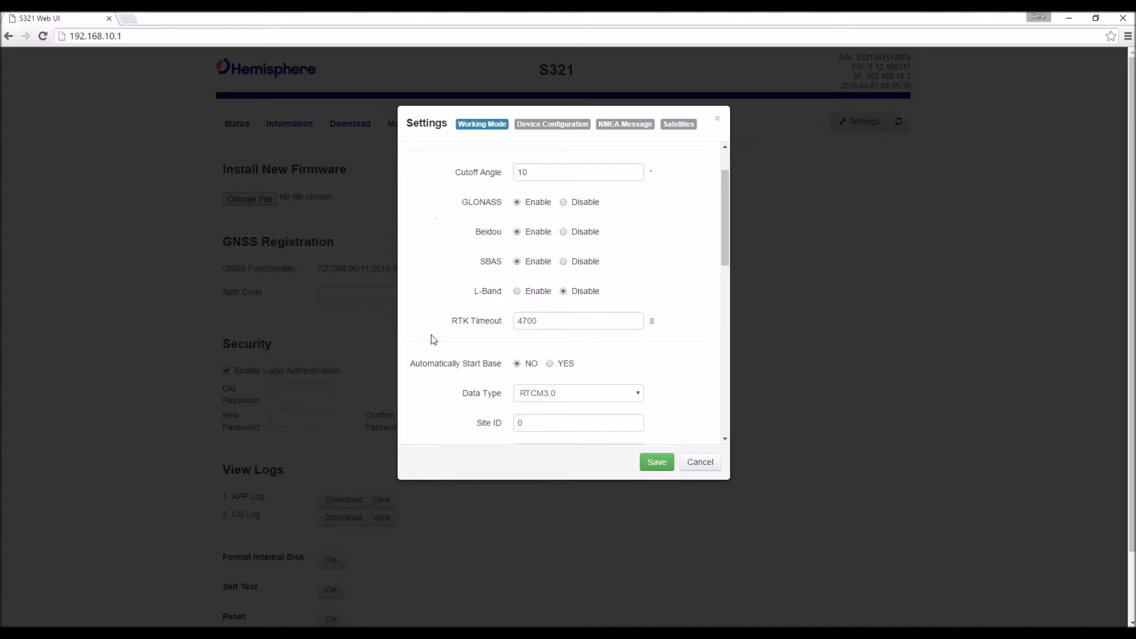
pyautogui.scroll(-3, 665, 276)
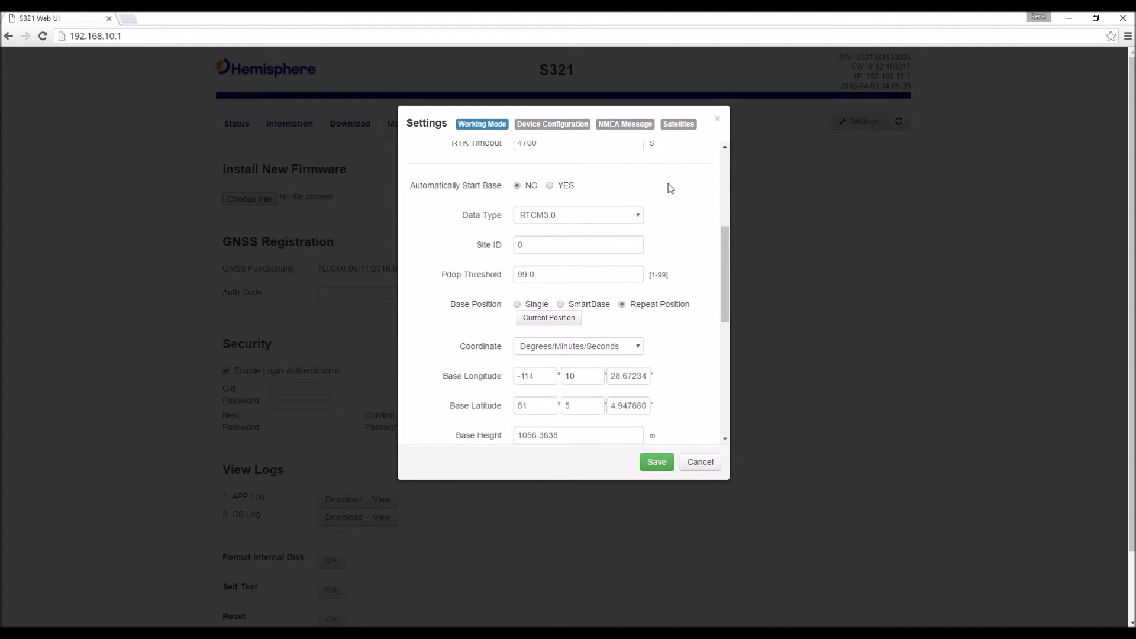
pyautogui.scroll(4, 669, 188)
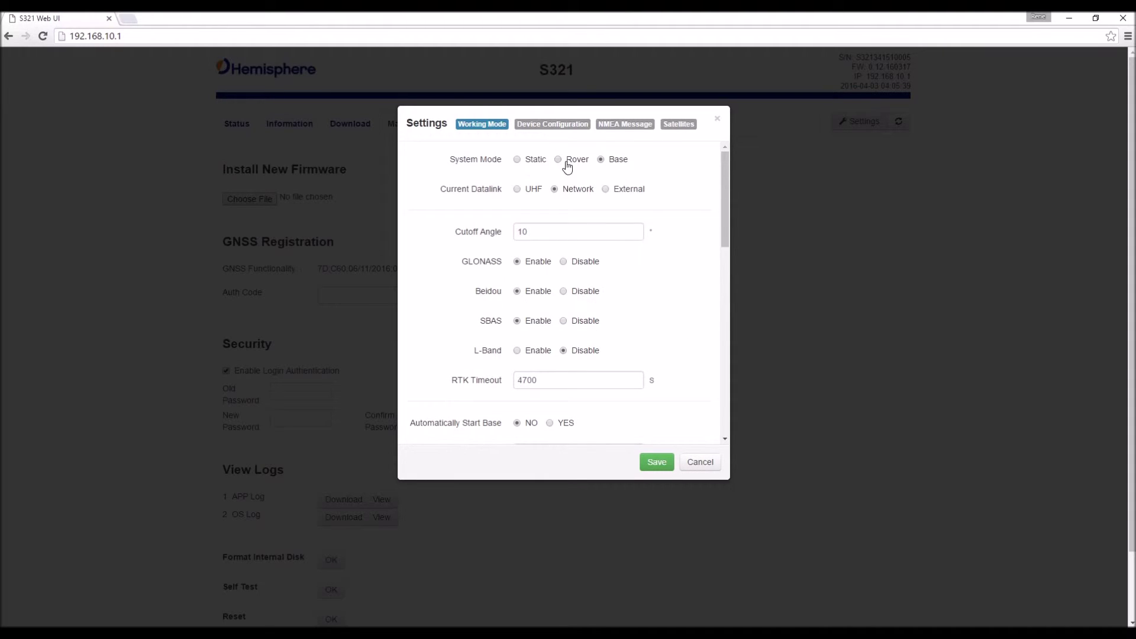
pyautogui.scroll(-4, 566, 167)
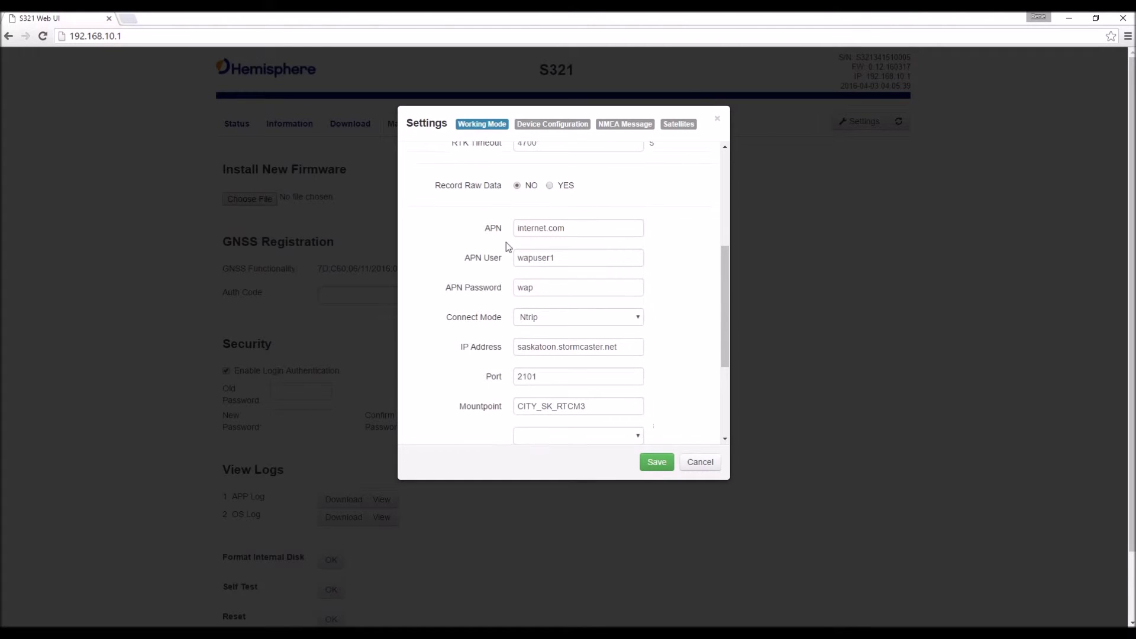
pyautogui.scroll(4, 689, 263)
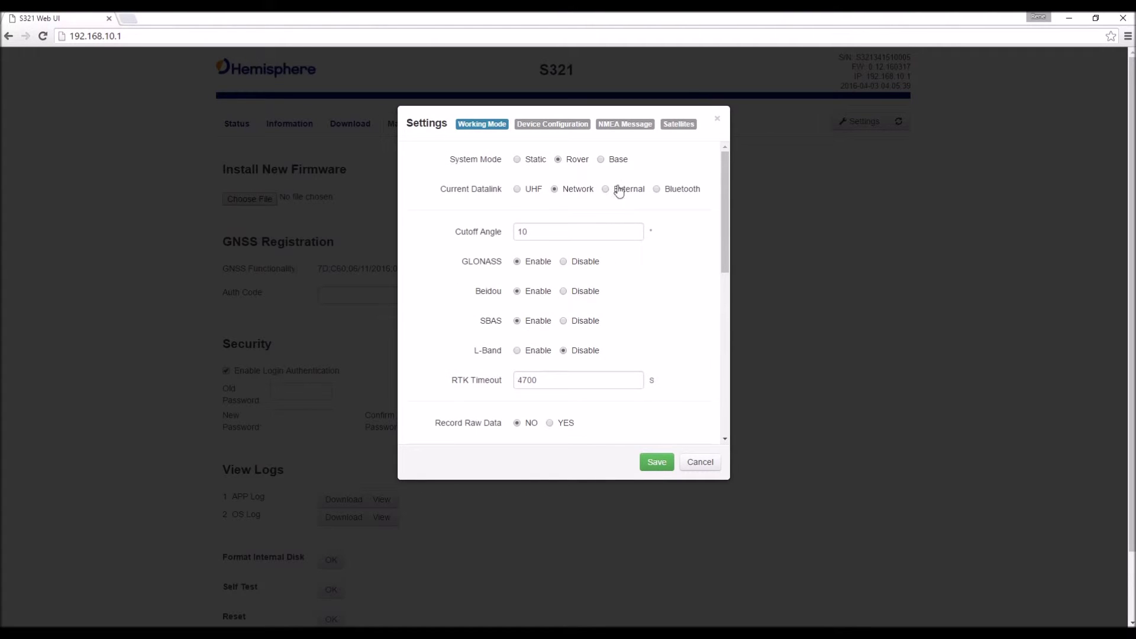
pyautogui.click(604, 161)
pyautogui.scroll(-6, 629, 283)
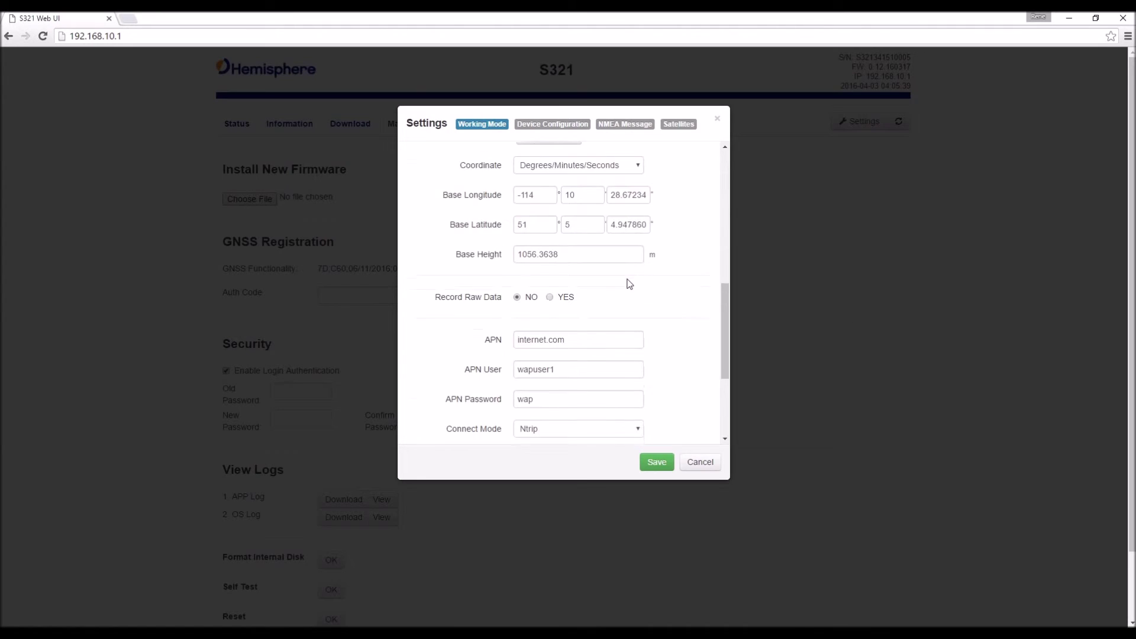
pyautogui.scroll(-2, 629, 283)
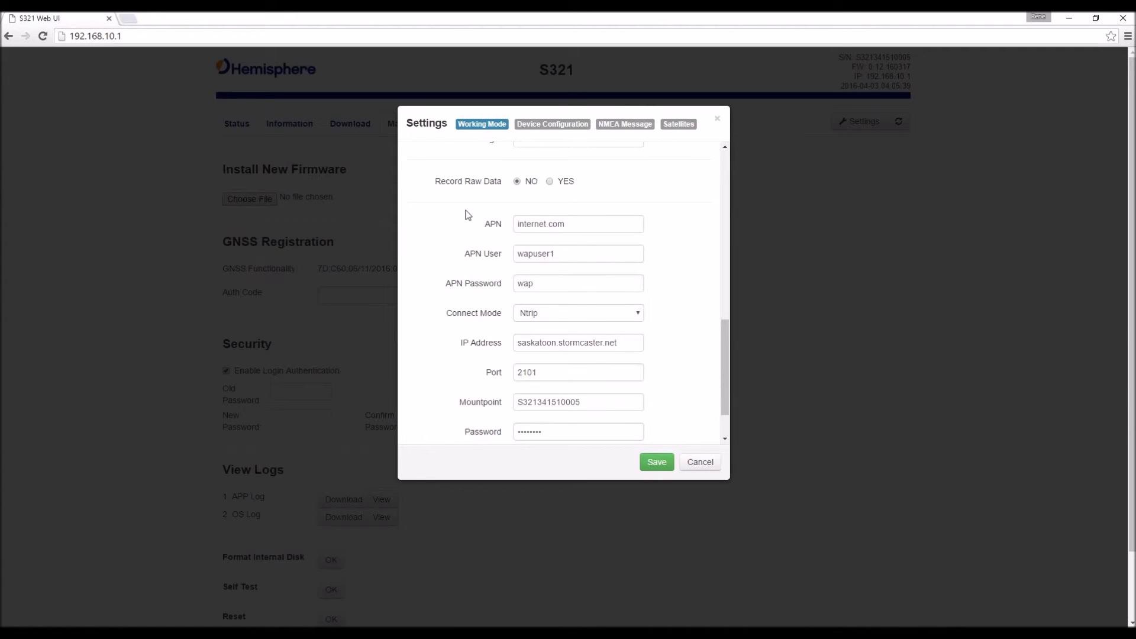
pyautogui.scroll(-1, 465, 218)
pyautogui.scroll(2, 470, 217)
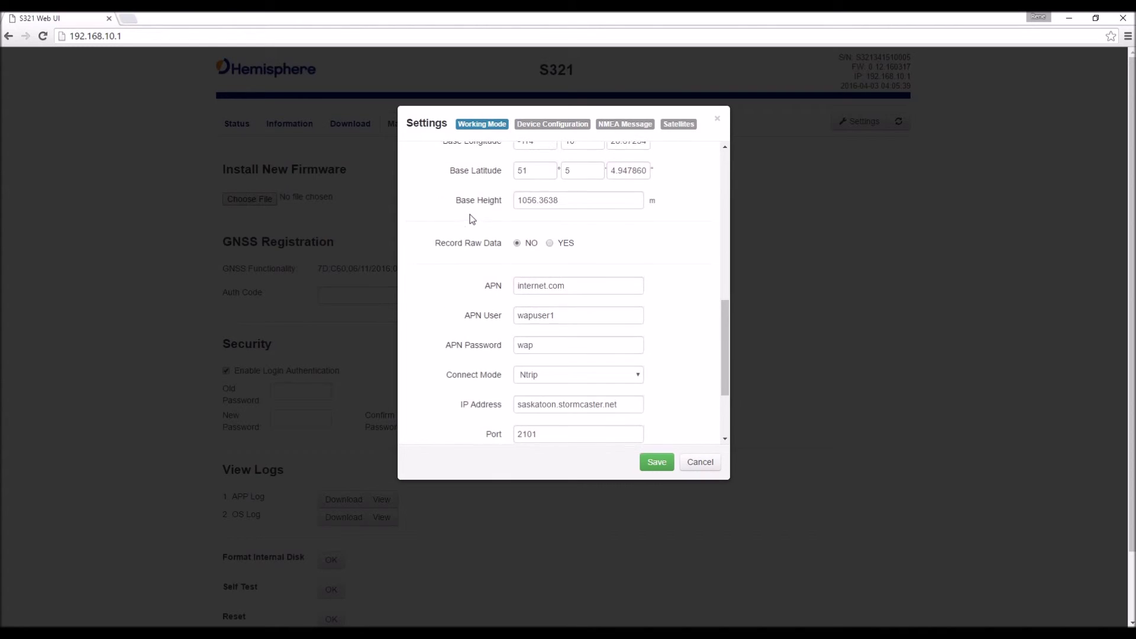
pyautogui.scroll(7, 470, 219)
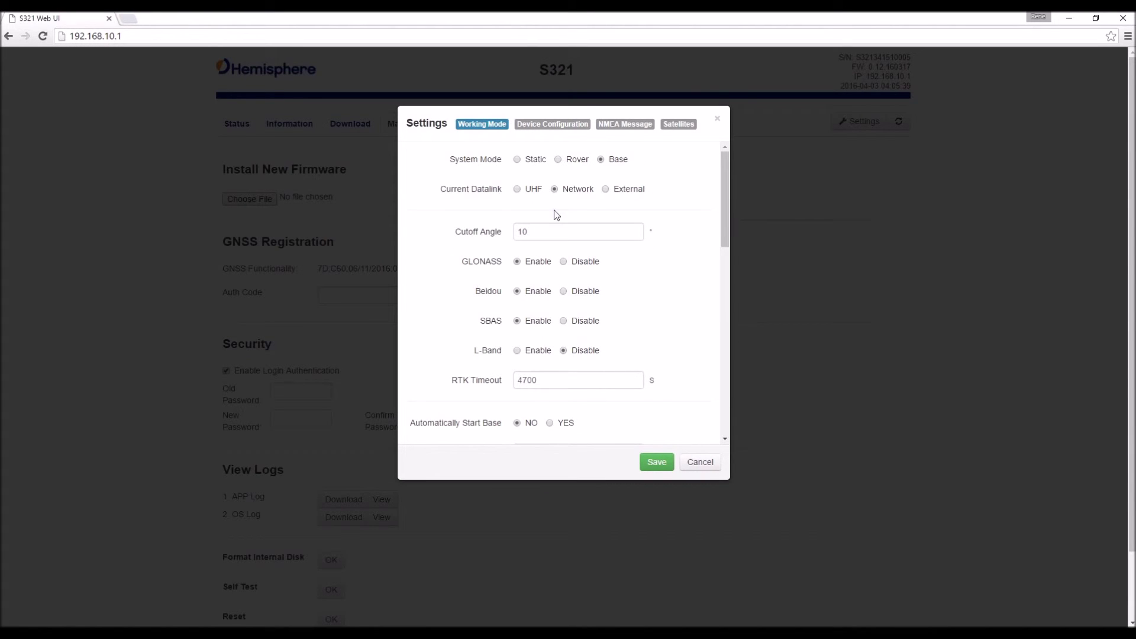
pyautogui.scroll(-10, 556, 225)
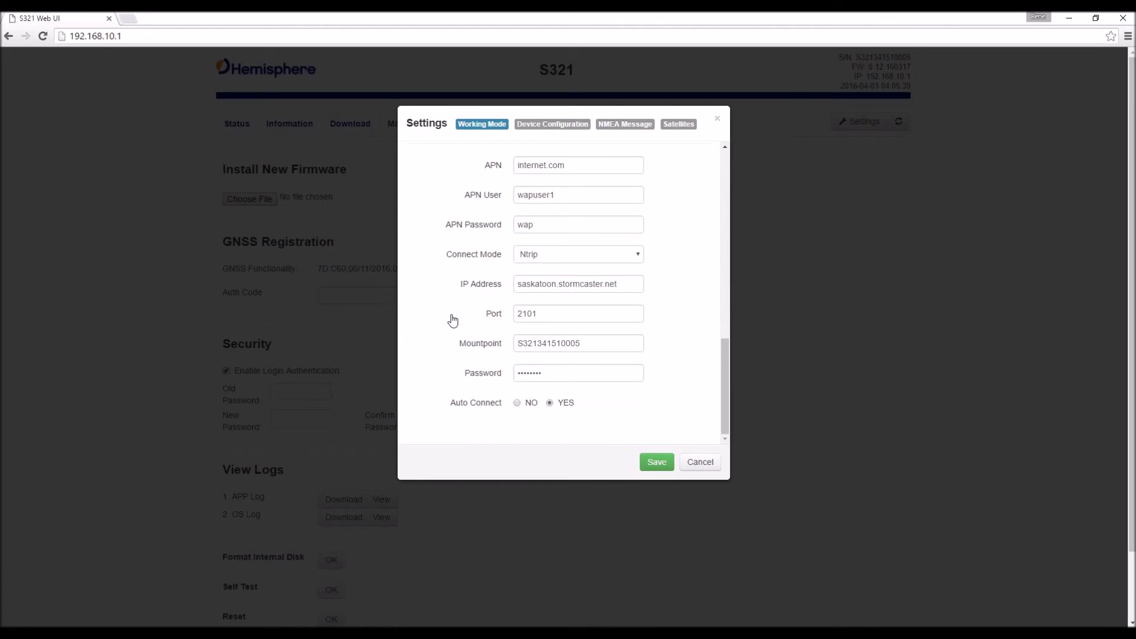
pyautogui.scroll(-3, 453, 321)
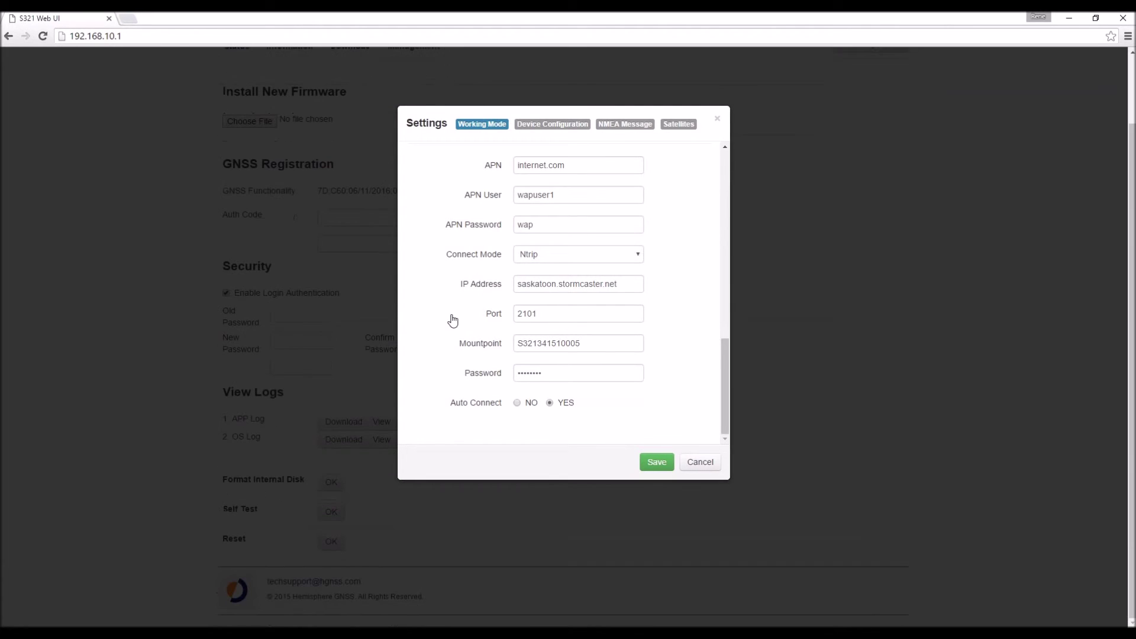
# - Show Device Configuration, then the NMEA Message page with all outputs Off
pyautogui.click(555, 125)
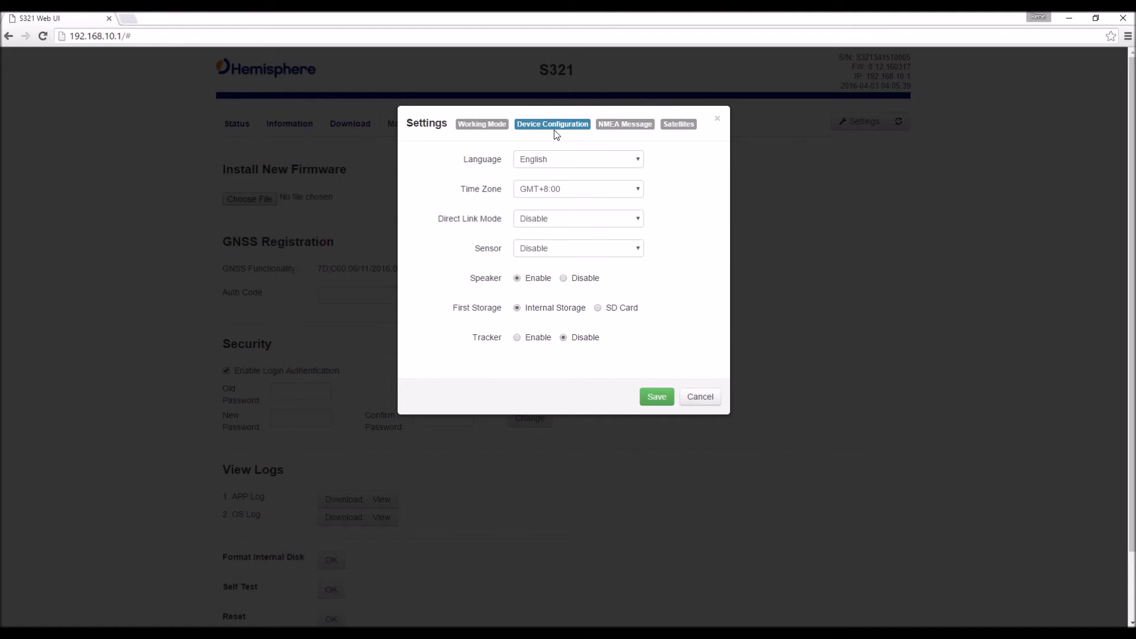
pyautogui.click(619, 125)
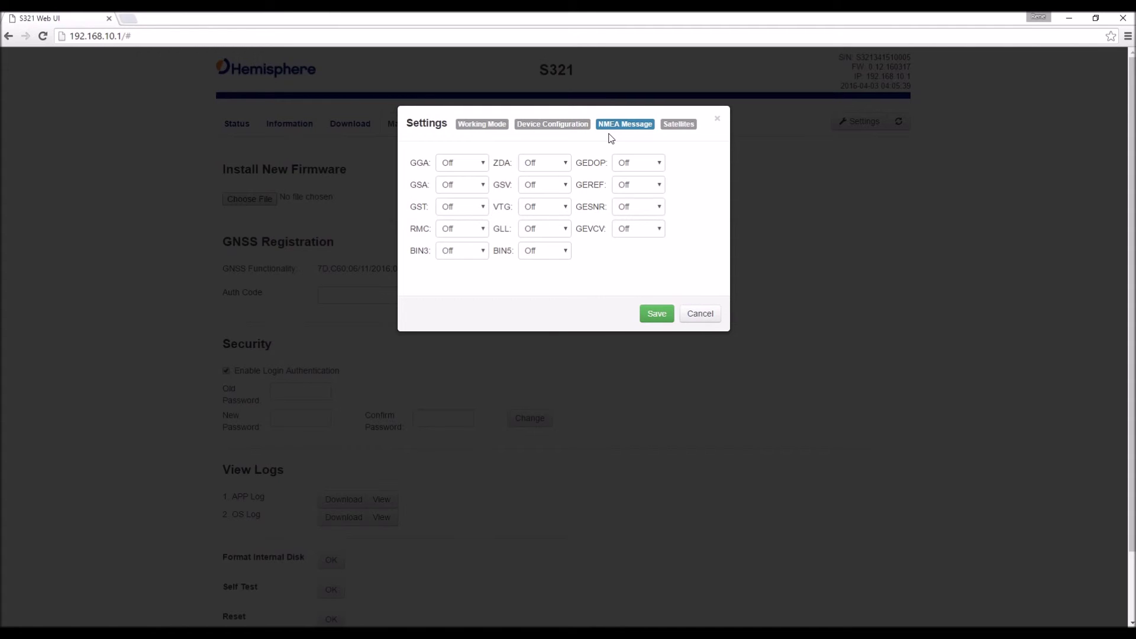
# - Review the Satellites exclusion table, then cancel the Settings dialog without saving
pyautogui.click(679, 129)
pyautogui.scroll(-4, 650, 200)
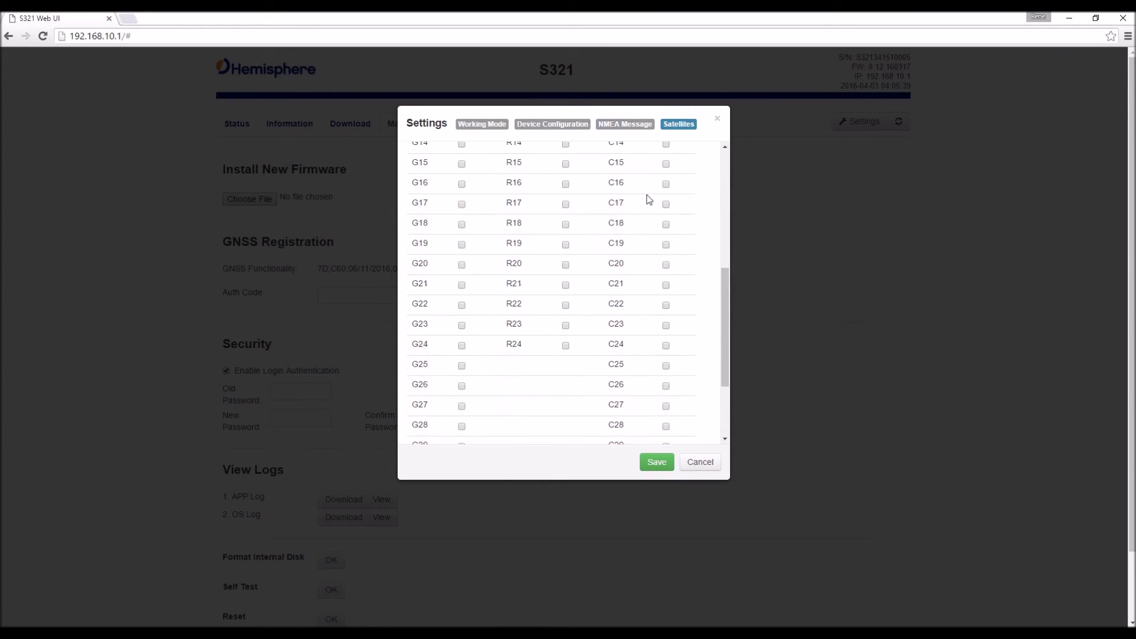
pyautogui.scroll(4, 649, 200)
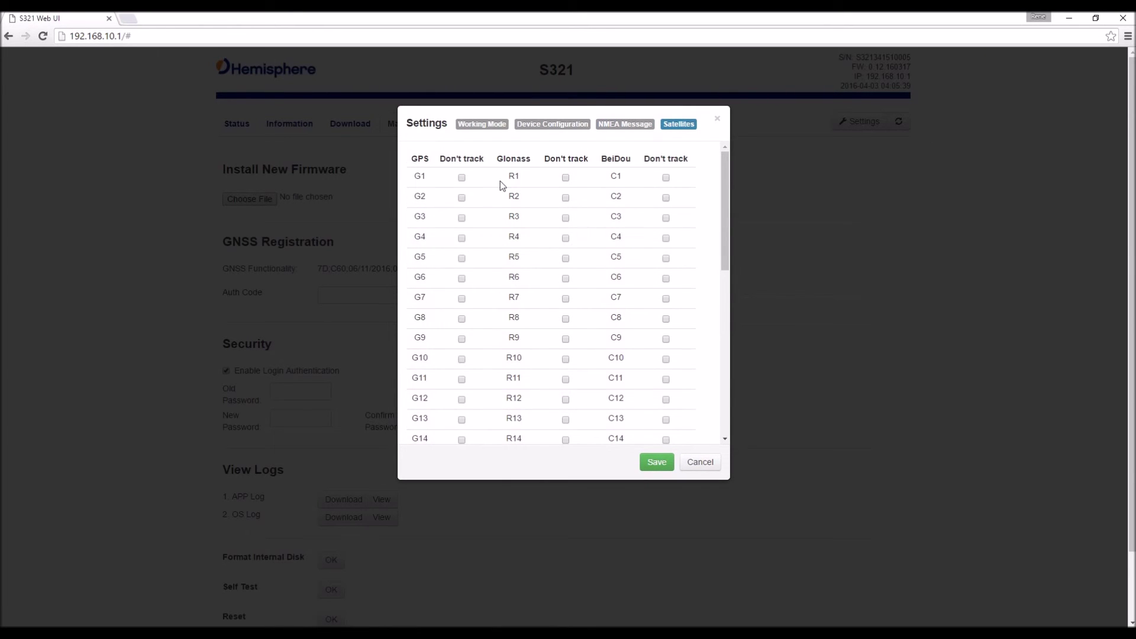
pyautogui.scroll(-6, 499, 202)
pyautogui.scroll(6, 614, 355)
pyautogui.scroll(-6, 611, 307)
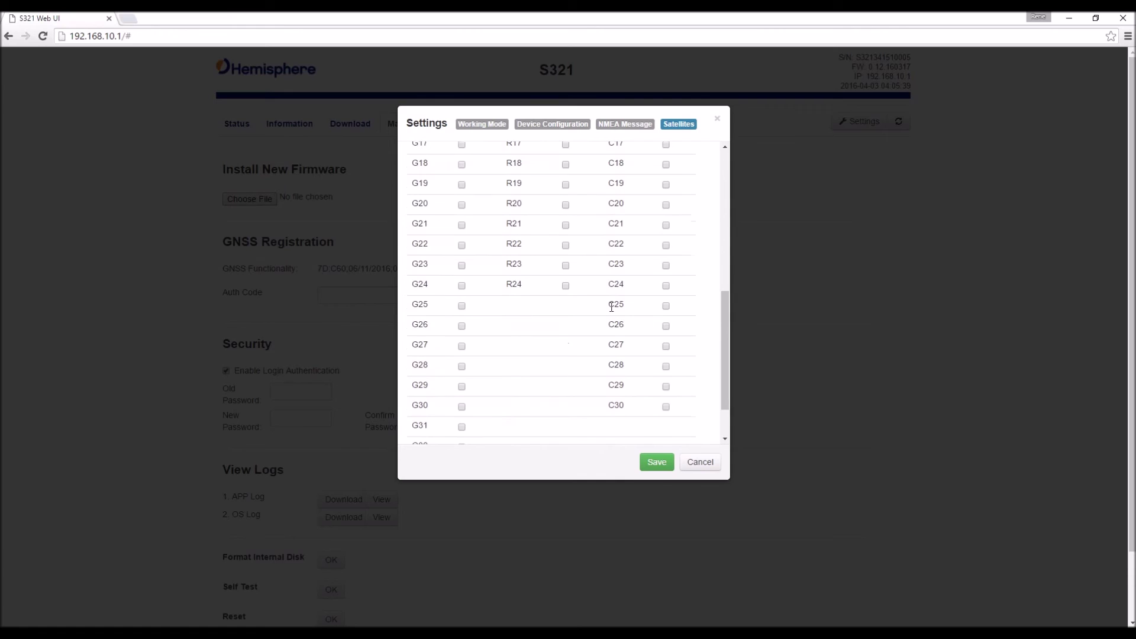
pyautogui.scroll(6, 611, 307)
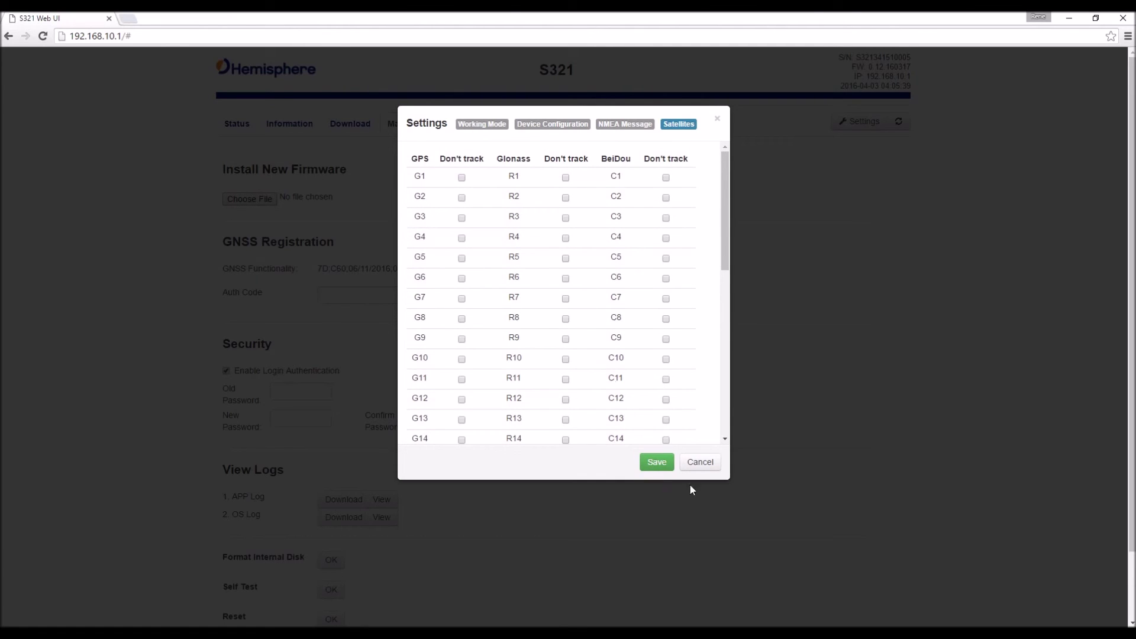
pyautogui.click(704, 462)
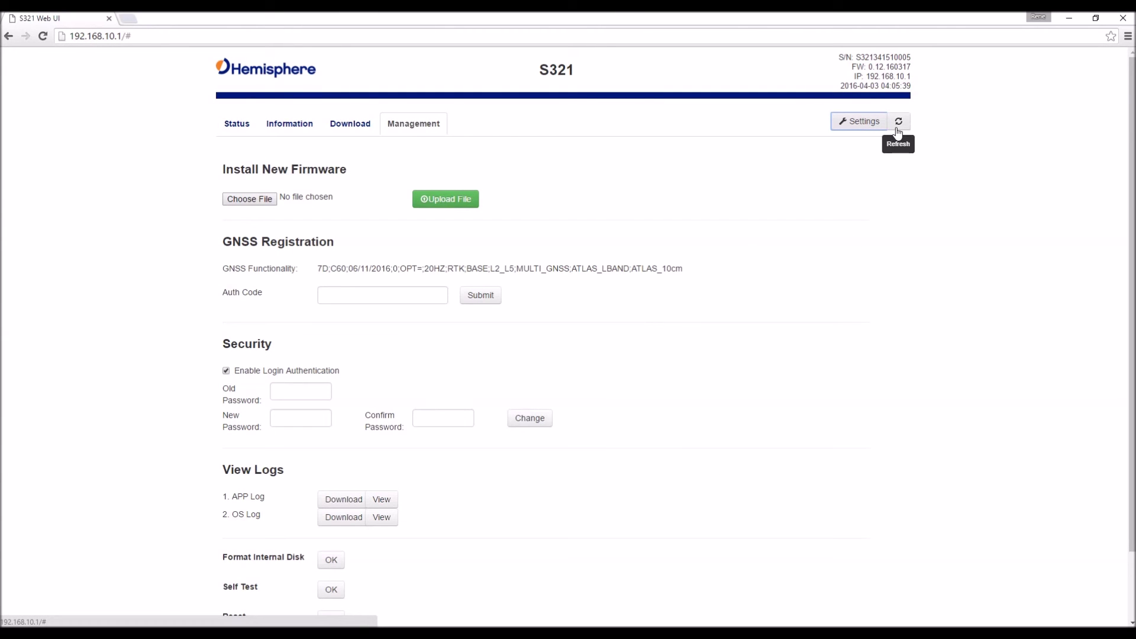
# - Return to the Status page showing Base mode started, DGNSS and 15 satellites
pyautogui.click(236, 123)
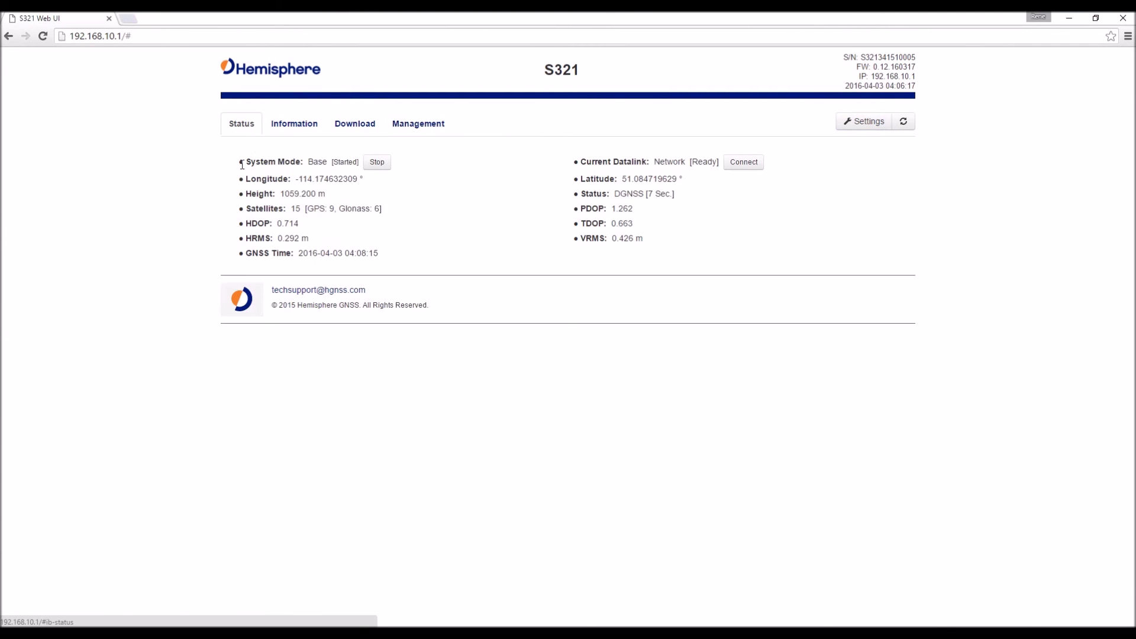